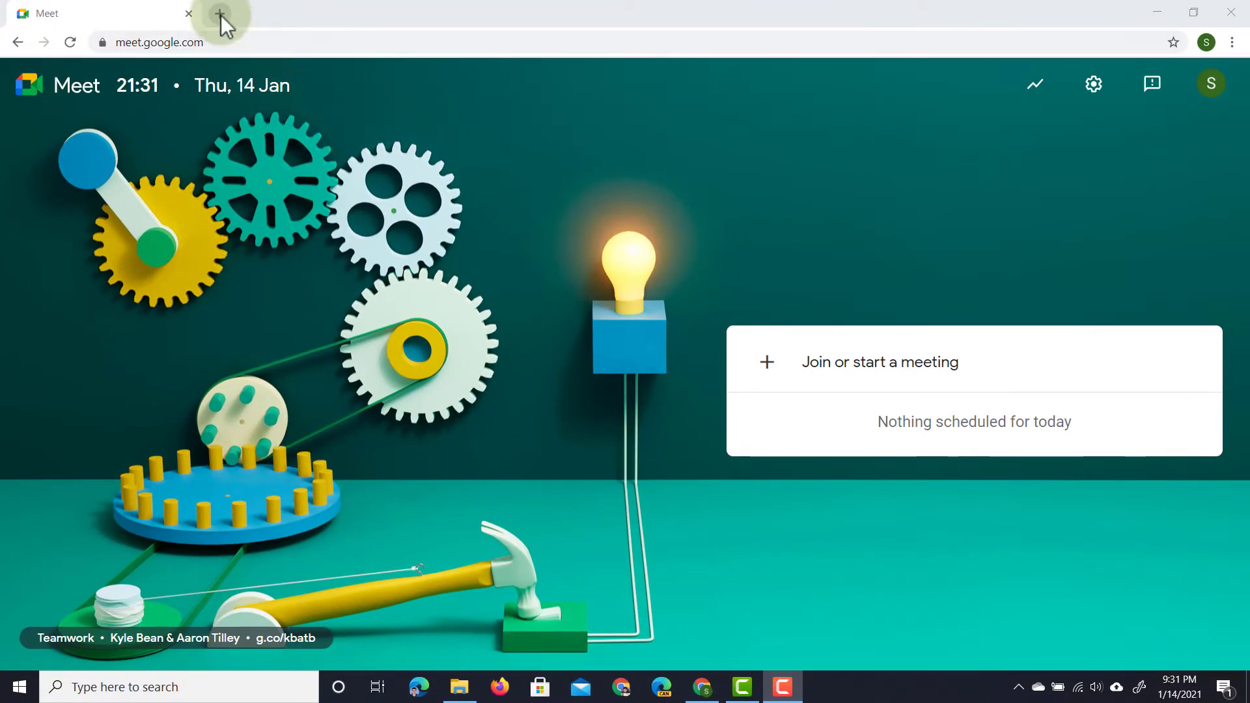
Step: Create a Calendar event titled 'Demo Meet with attachments' on Thursday 14 January, 10–11pm
left_click(220, 13)
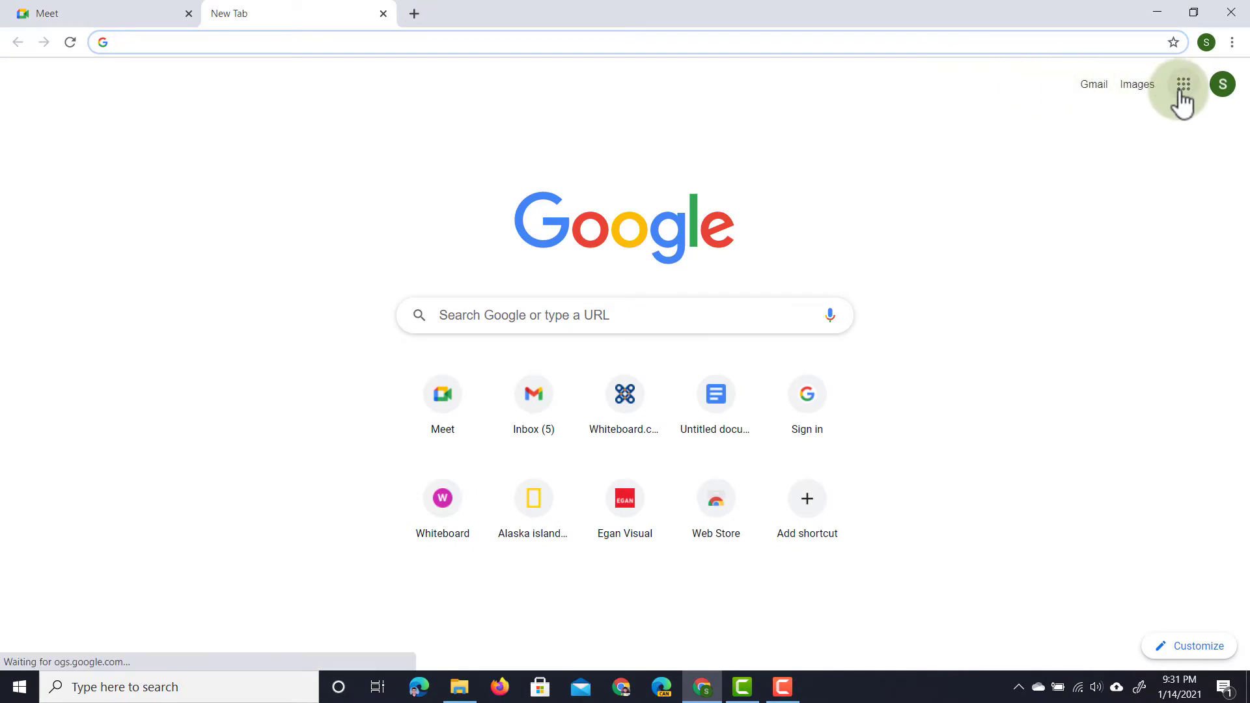
left_click(1184, 84)
left_click(1037, 311)
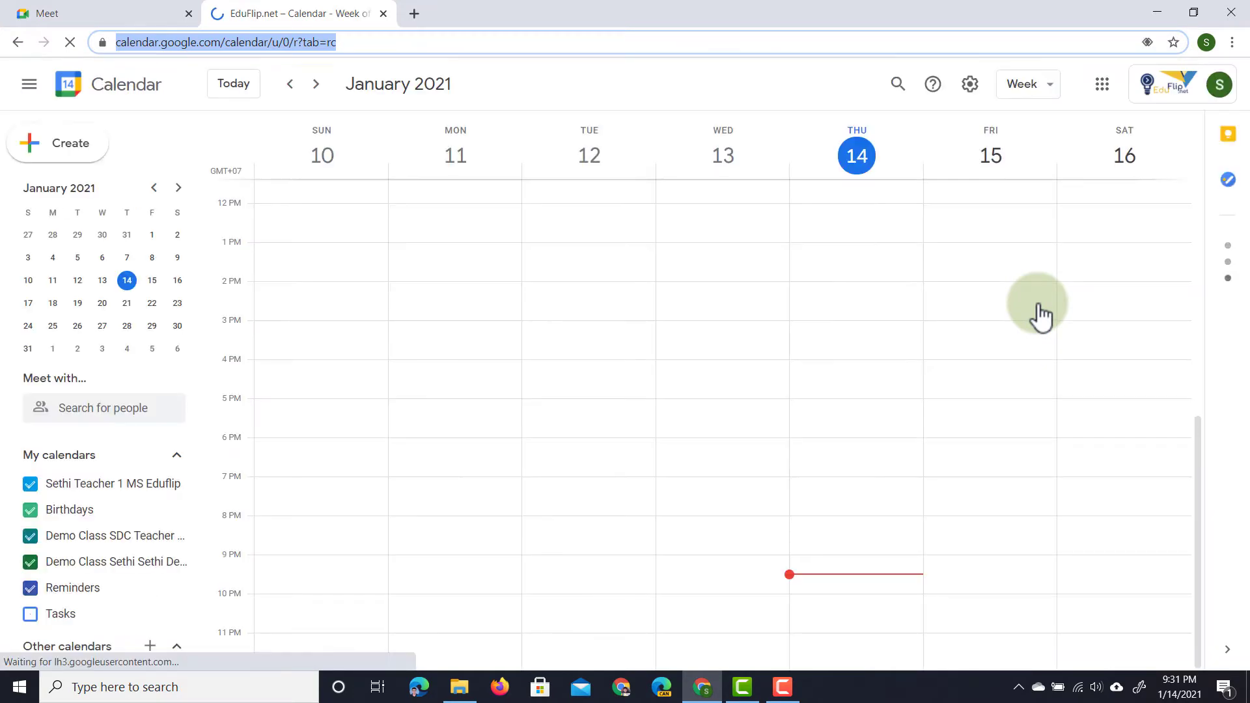
left_click(827, 597)
type("Demo Meet with attachments")
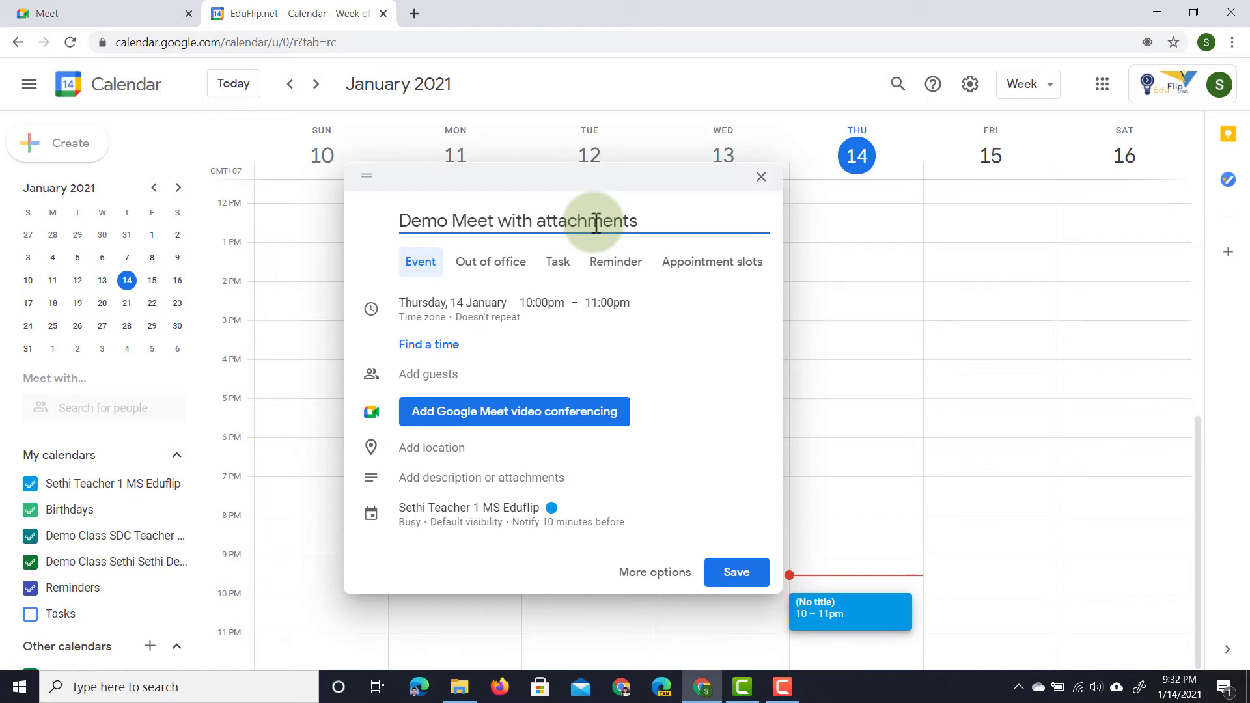
Step: Open the event's full editing page and add a Google Meet video conferencing link
left_click(675, 584)
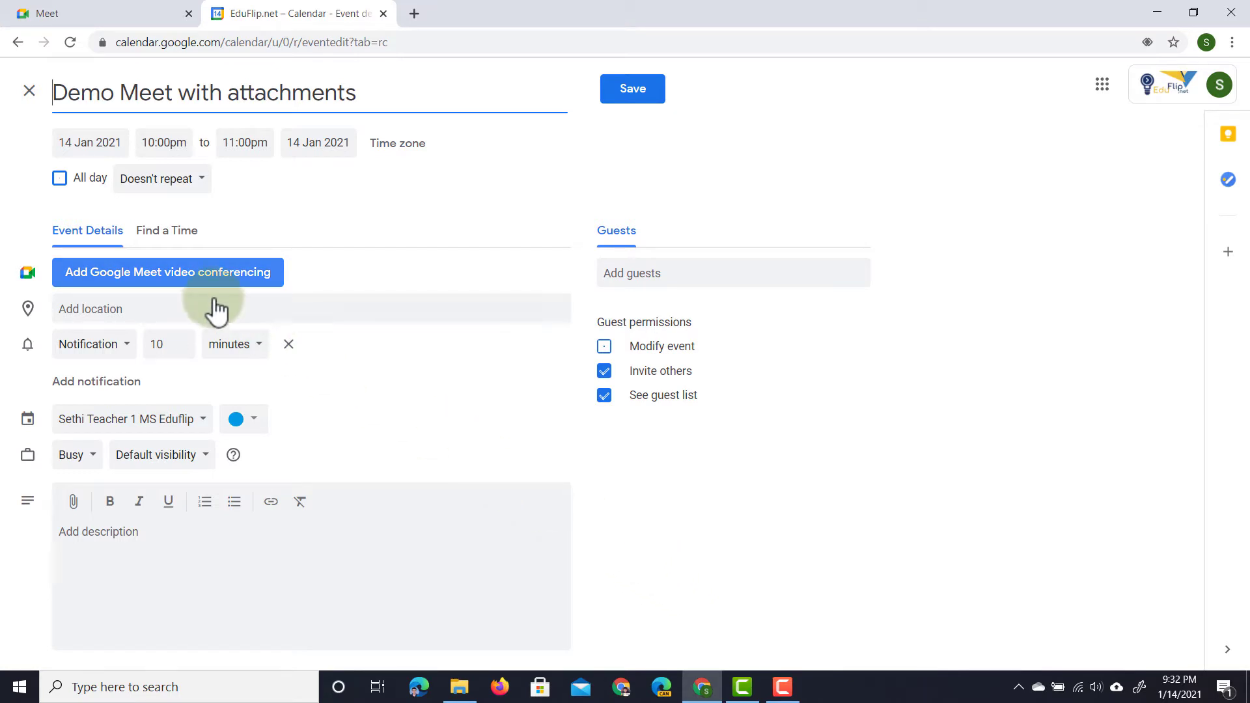
left_click(176, 284)
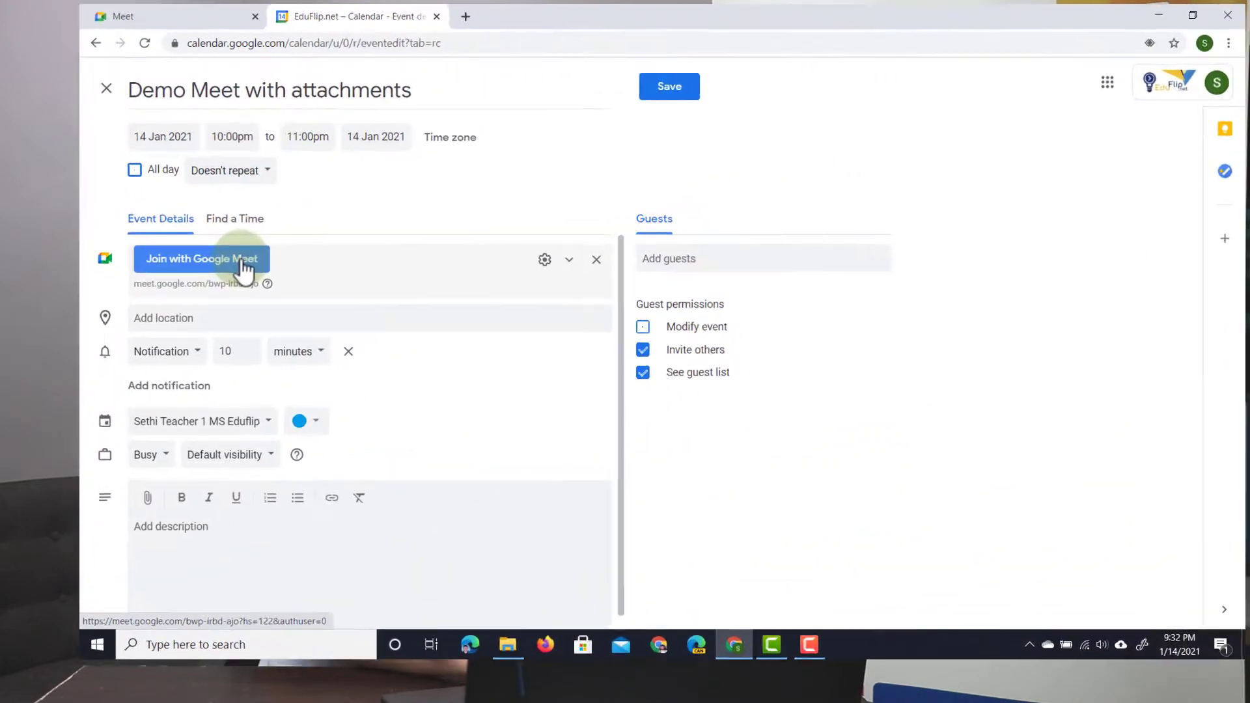
scroll(424, 348, "down", 1)
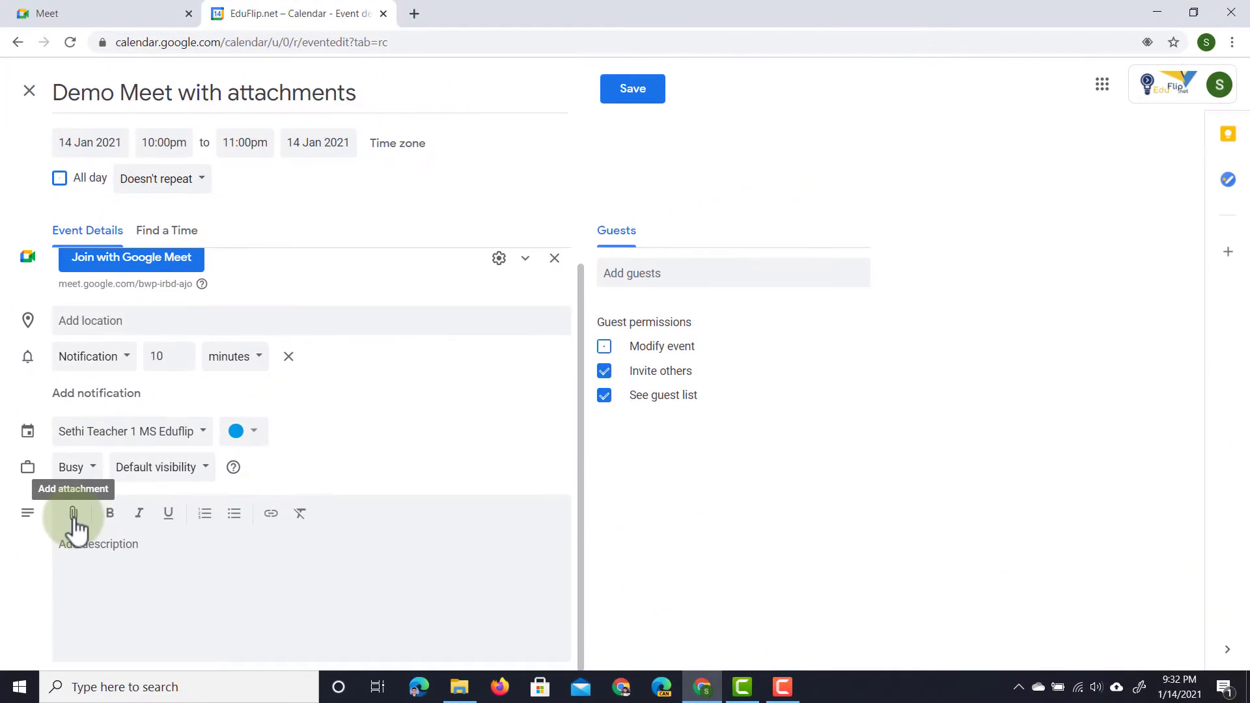
Step: Attach the Lorem Ipsum document from the Drive picker to the event description
left_click(74, 515)
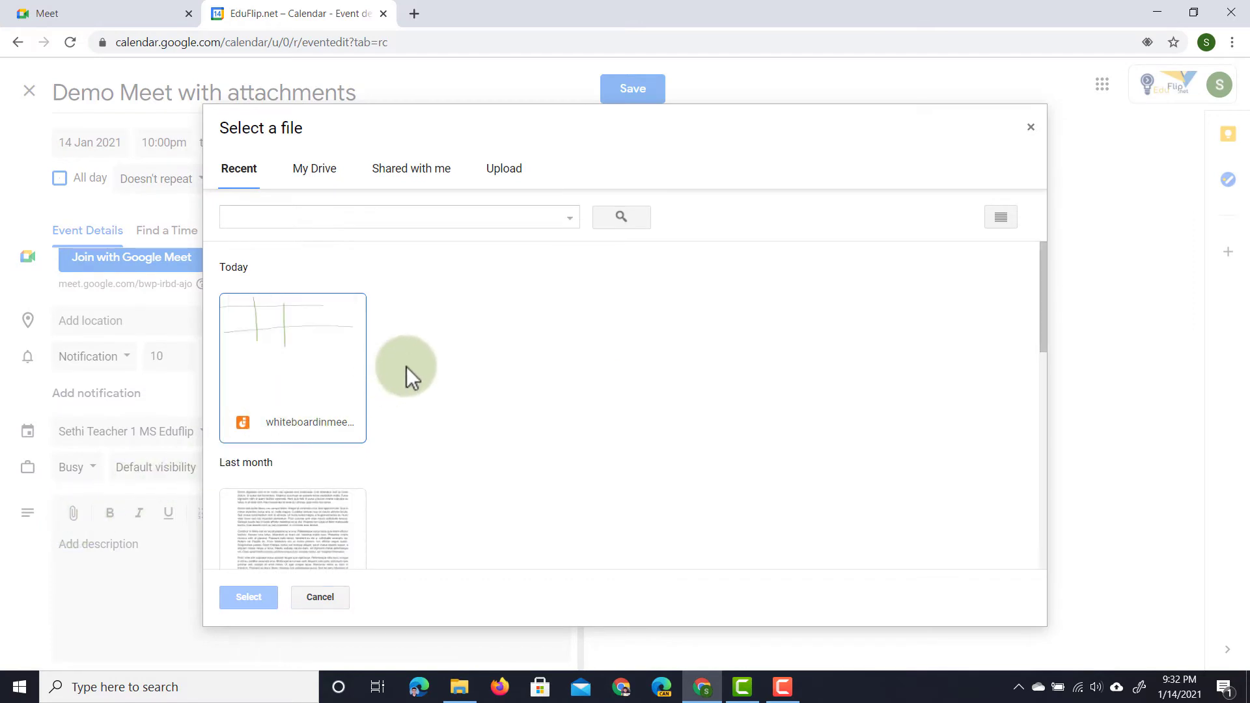
scroll(406, 365, "down", 3)
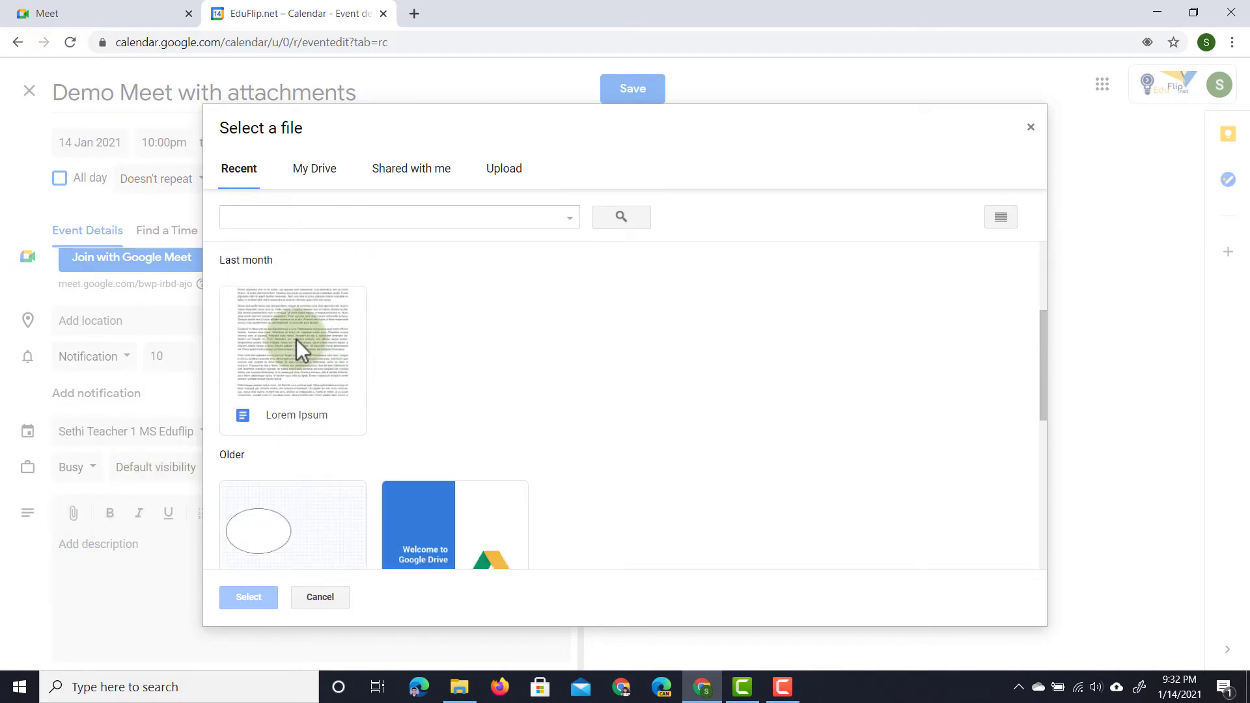
double_click(295, 341)
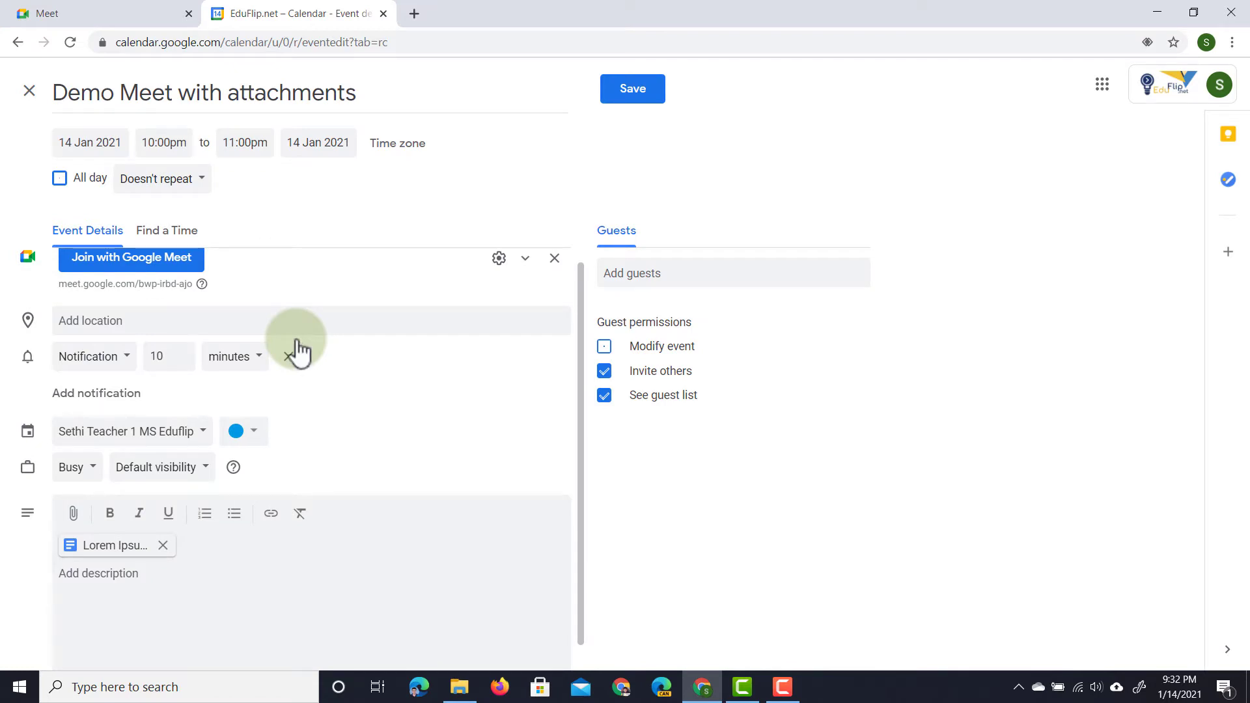
Step: Add the suggested student account as a guest on the event
left_click(667, 273)
type("s")
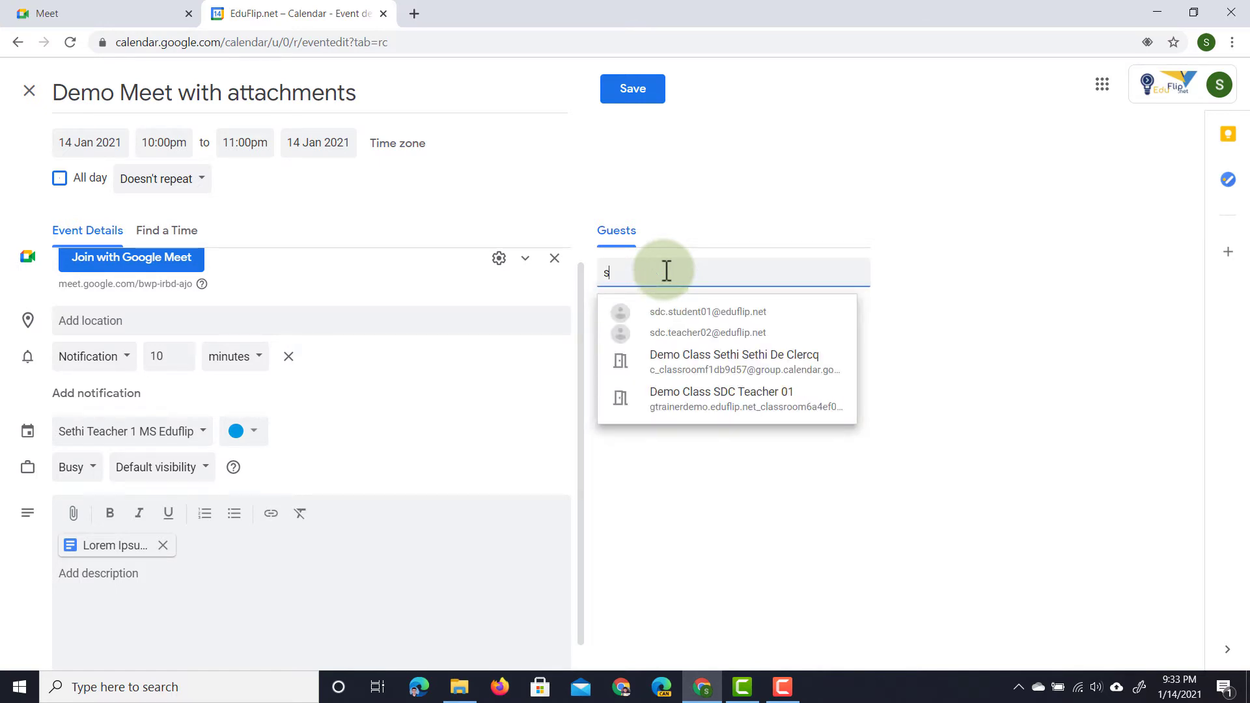
type("tu")
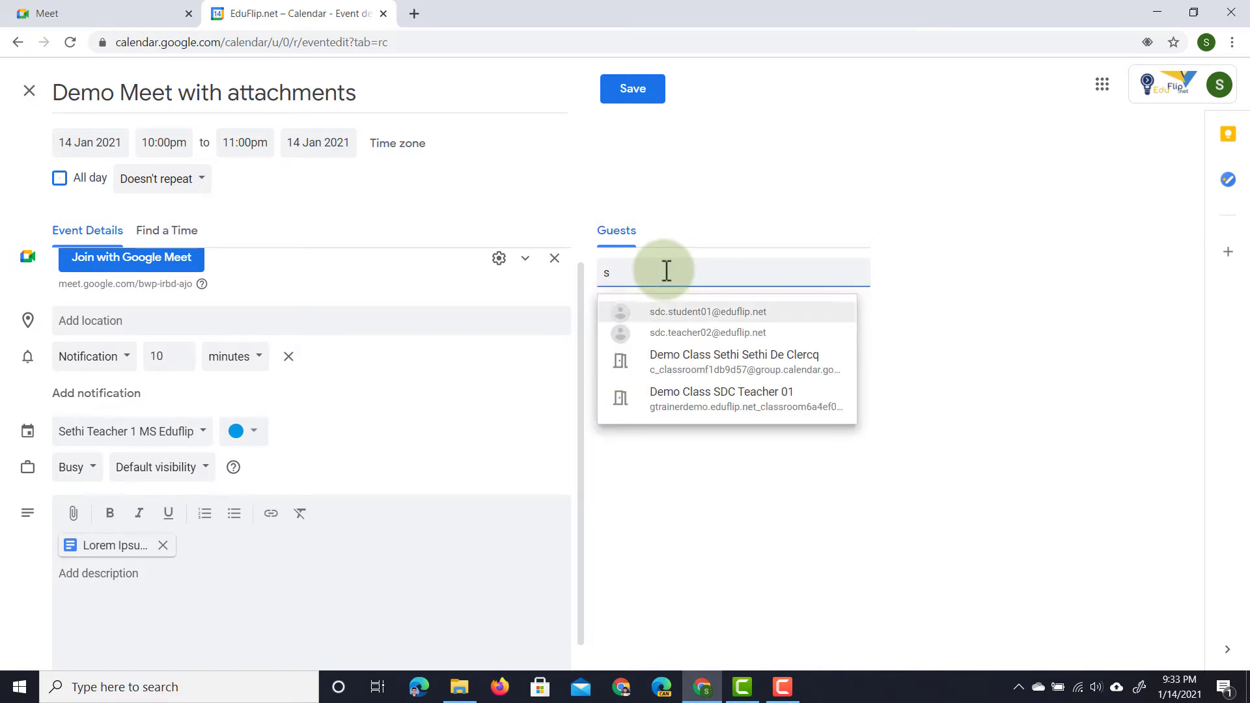
type("d")
key("Return")
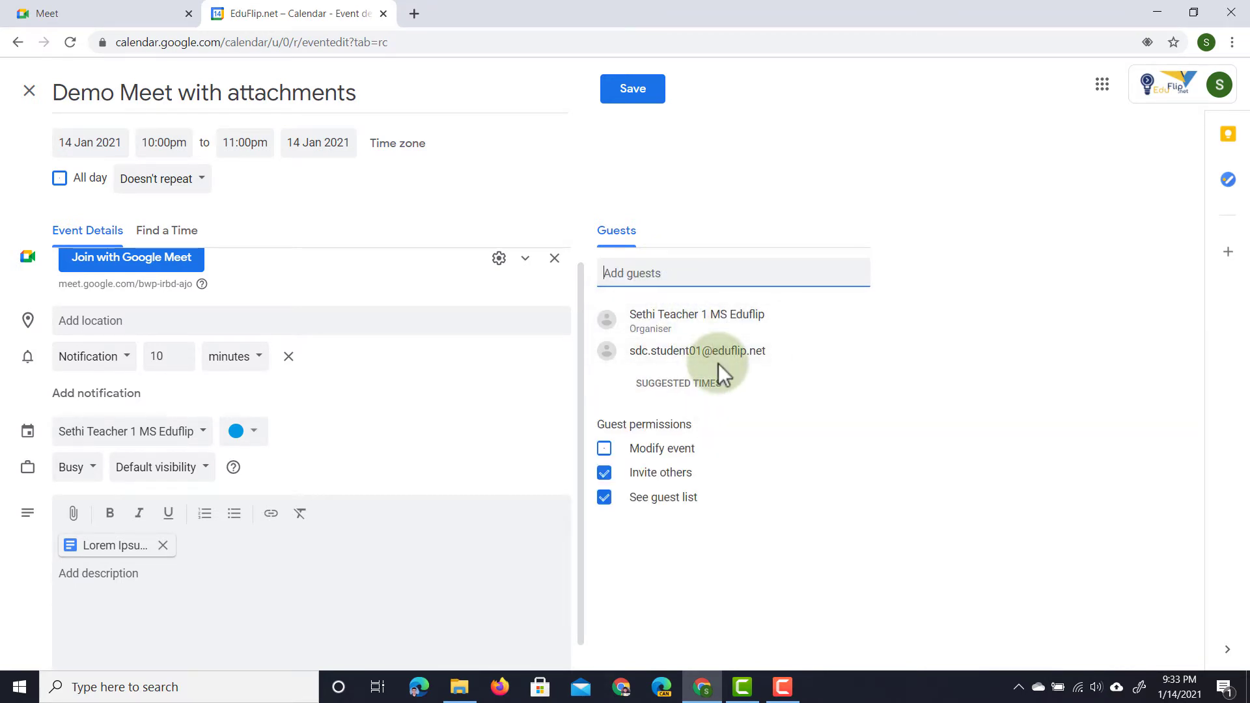
Step: Save the event, send guest invitations, and grant the student view access to the doc
left_click(623, 93)
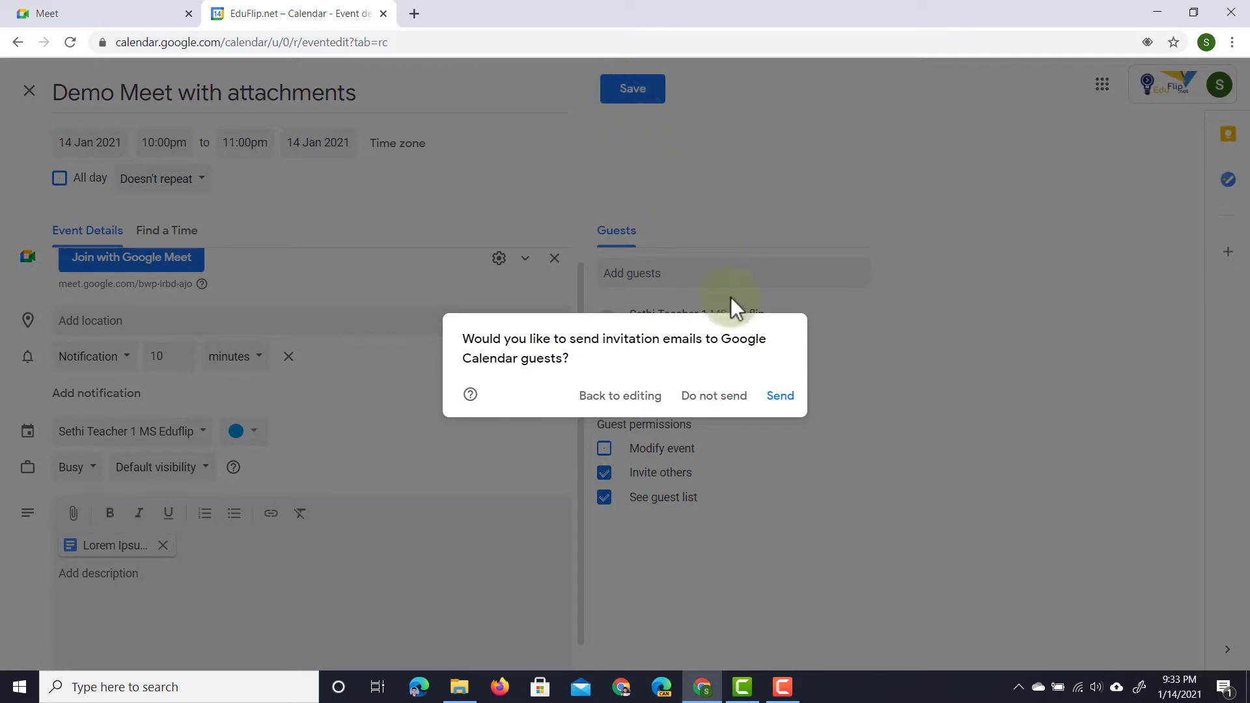
left_click(781, 397)
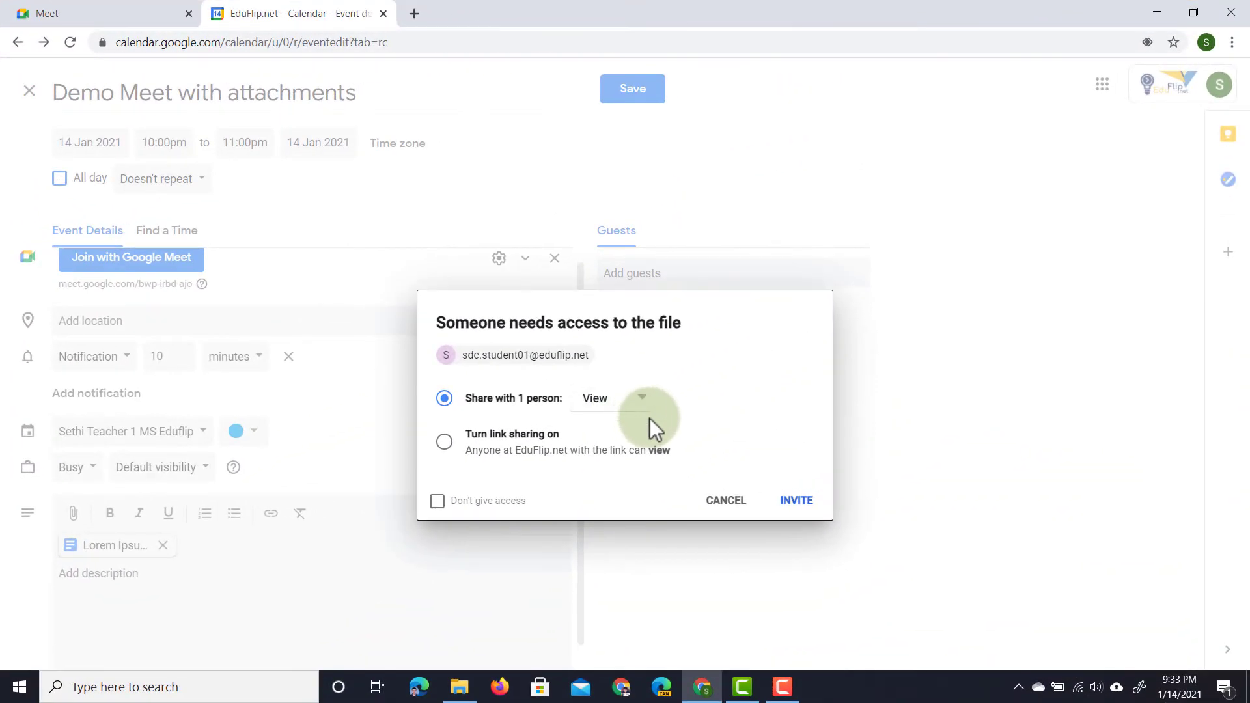
left_click(798, 503)
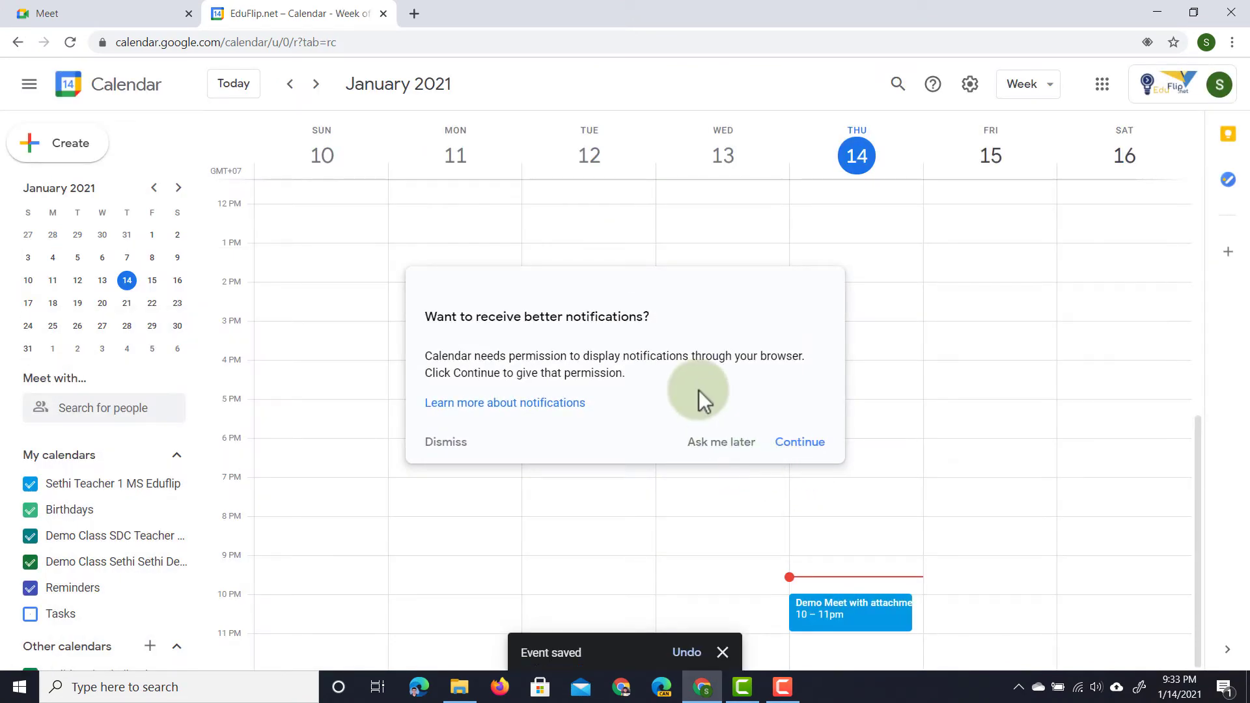
Step: Back in Meet, join the 'Demo Meet with attachments' call as the teacher with microphone muted
left_click(384, 13)
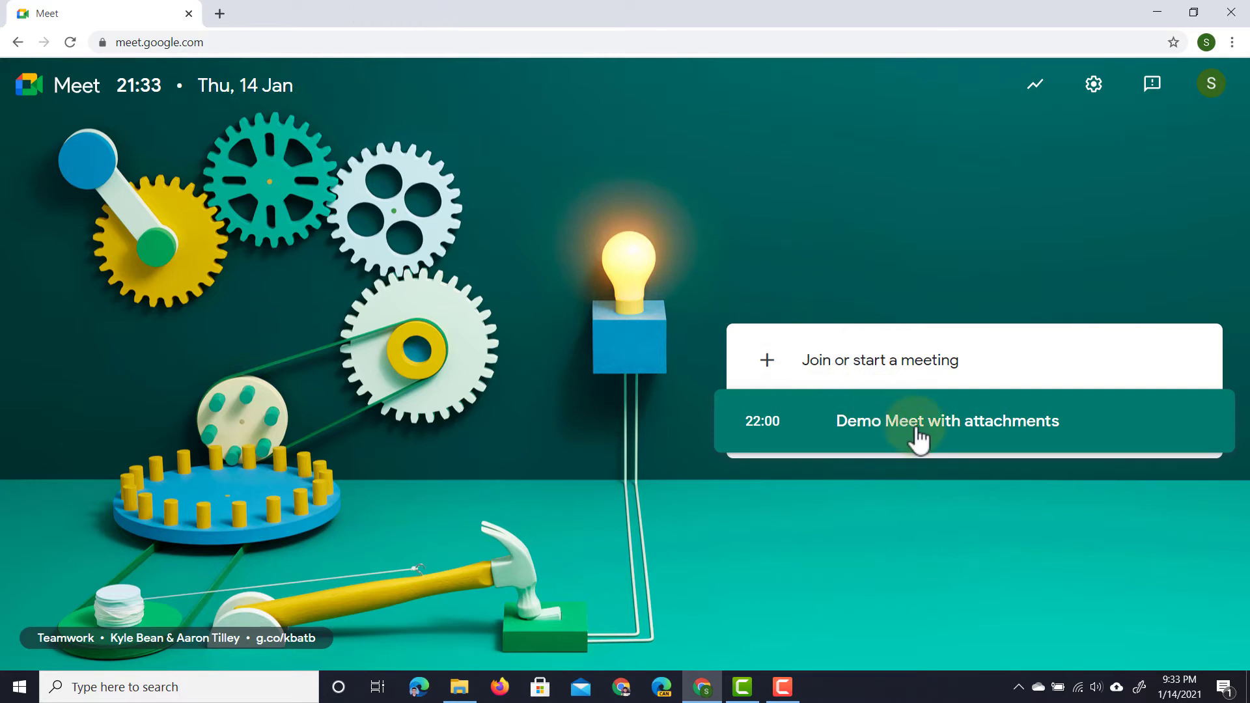
left_click(968, 436)
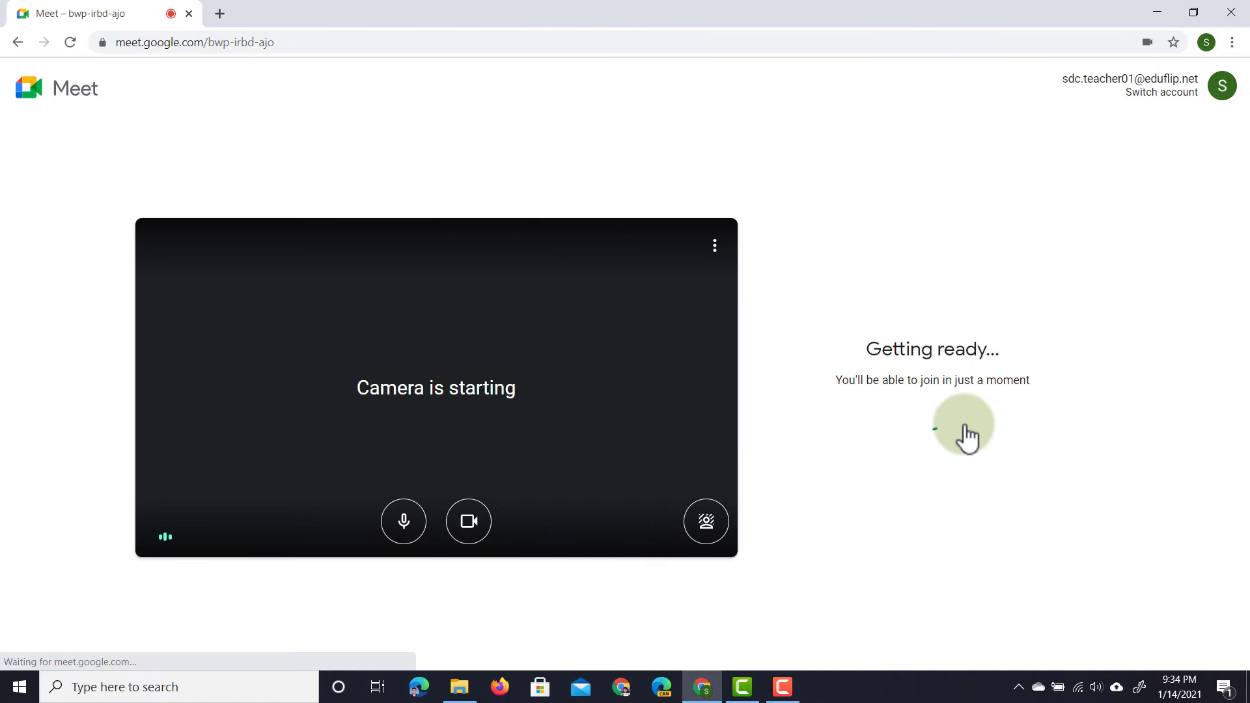
left_click(410, 525)
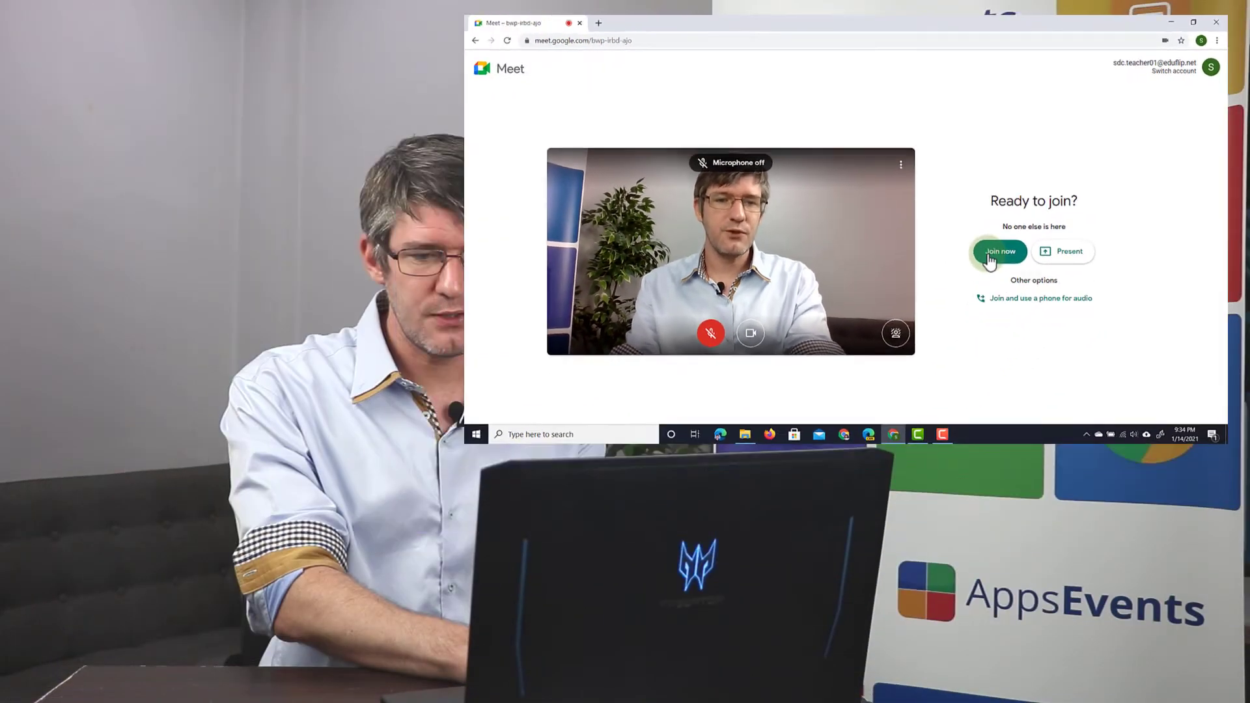
left_click(878, 427)
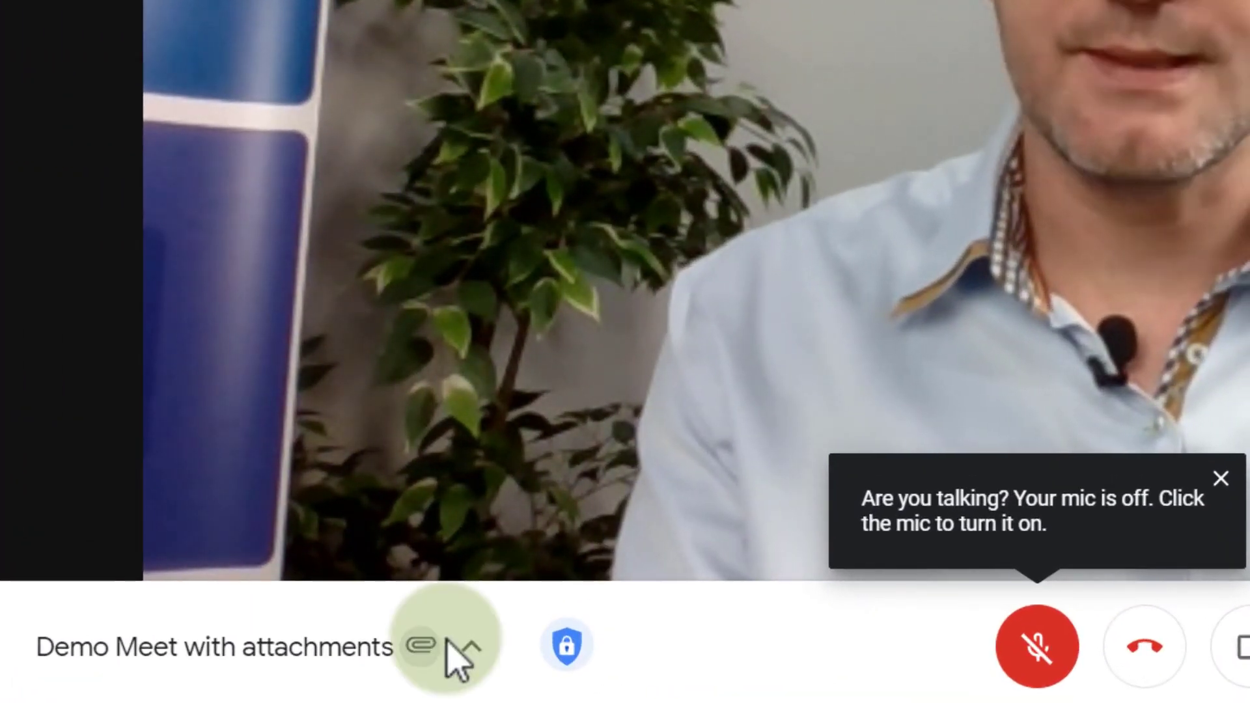
Step: Open Lorem Ipsum from the meeting details' Attachments tab, then close the Docs tab
left_click(424, 649)
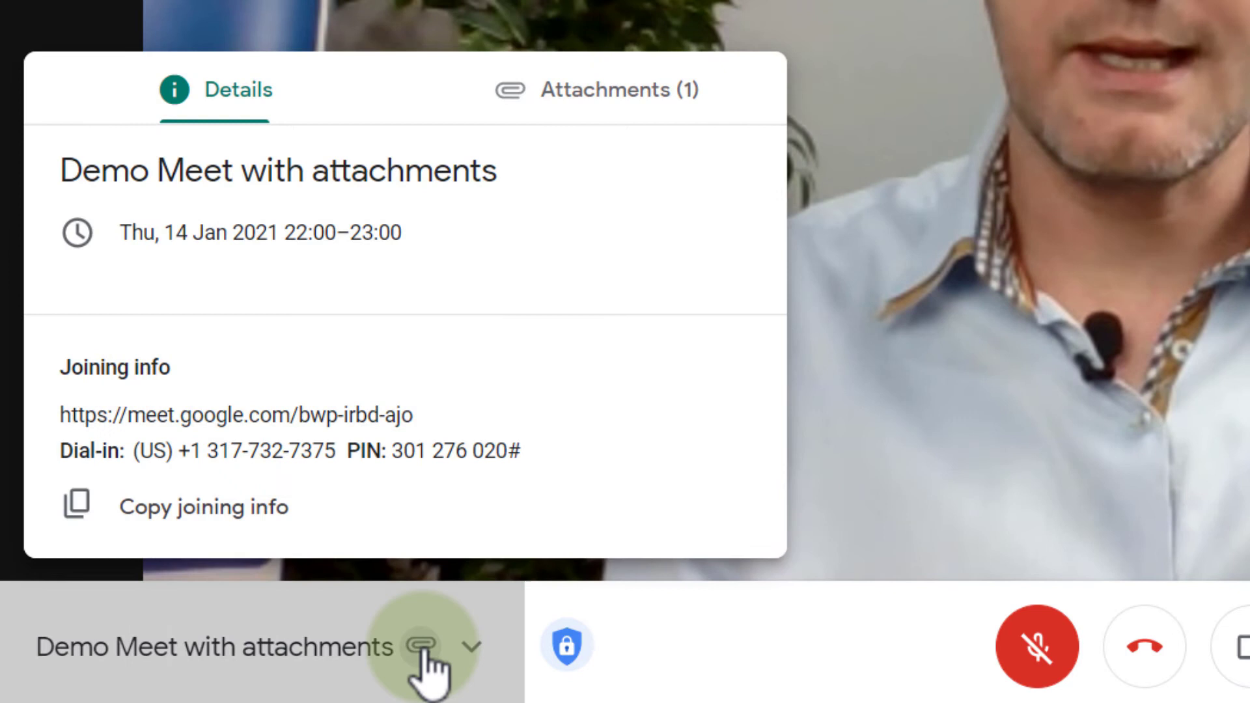
left_click(622, 99)
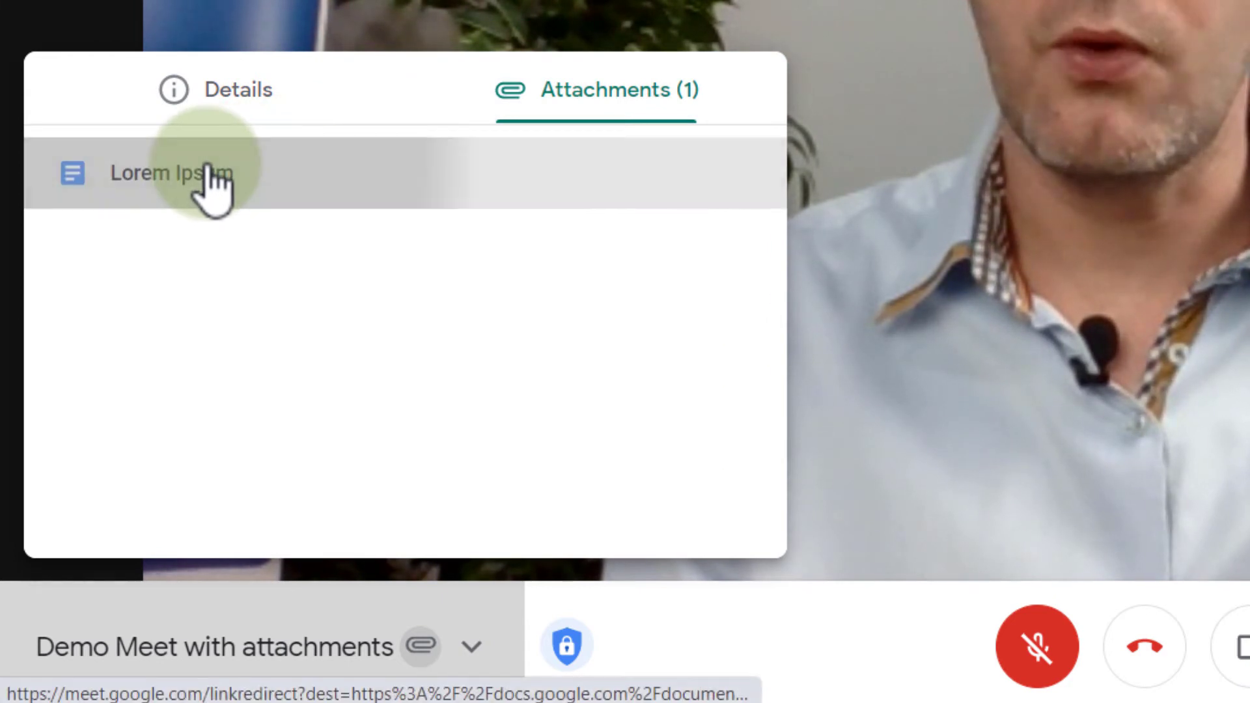
left_click(211, 175)
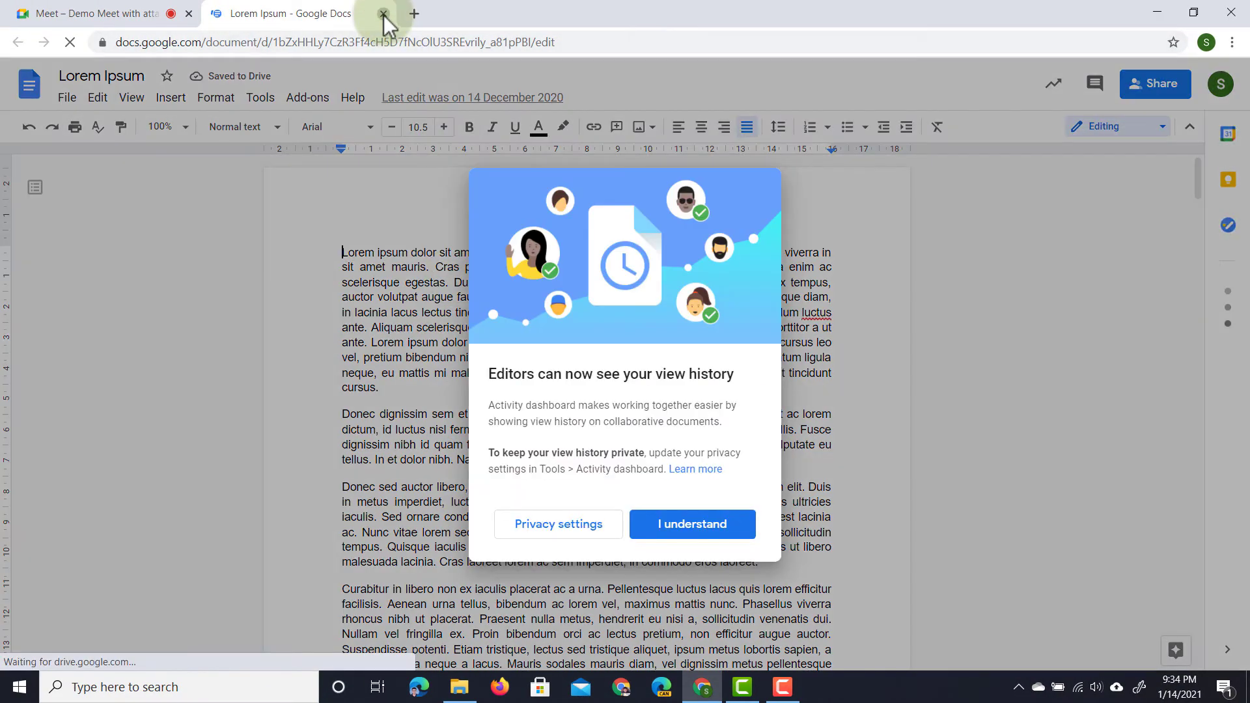
left_click(384, 14)
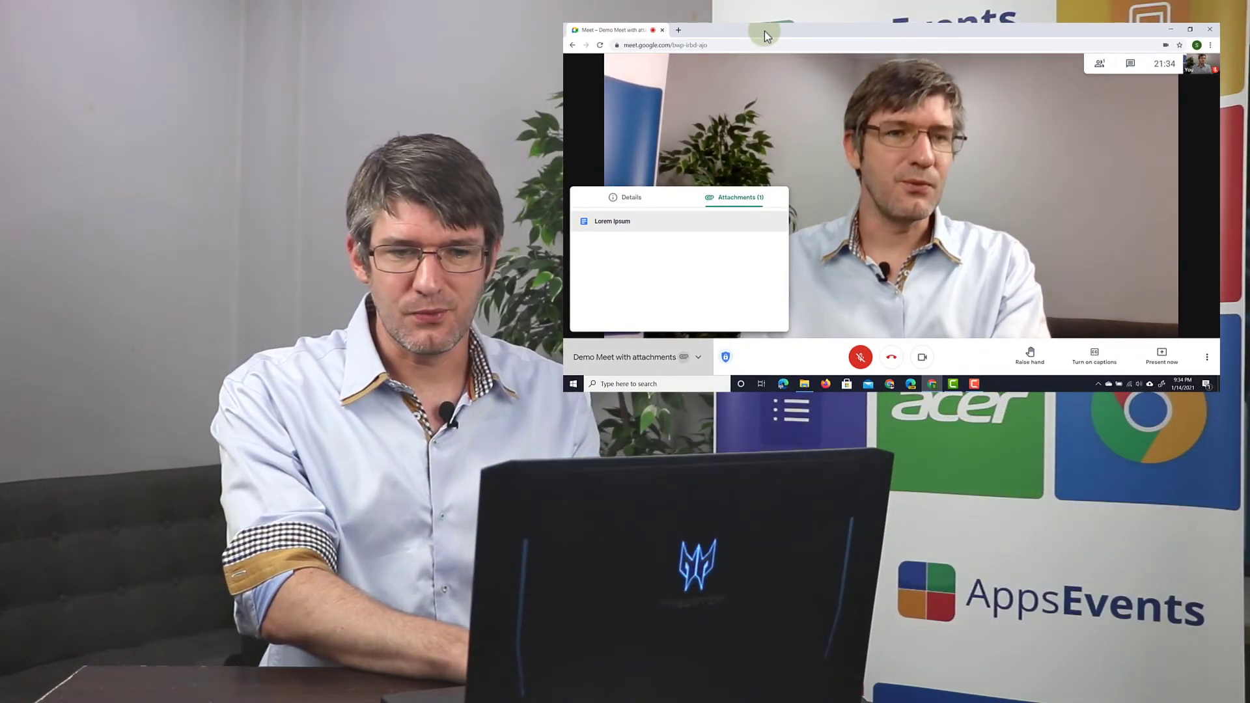
Step: In a new window, join 'Demo Meet with attachments' from Meet as the student with camera off
key("ctrl+n")
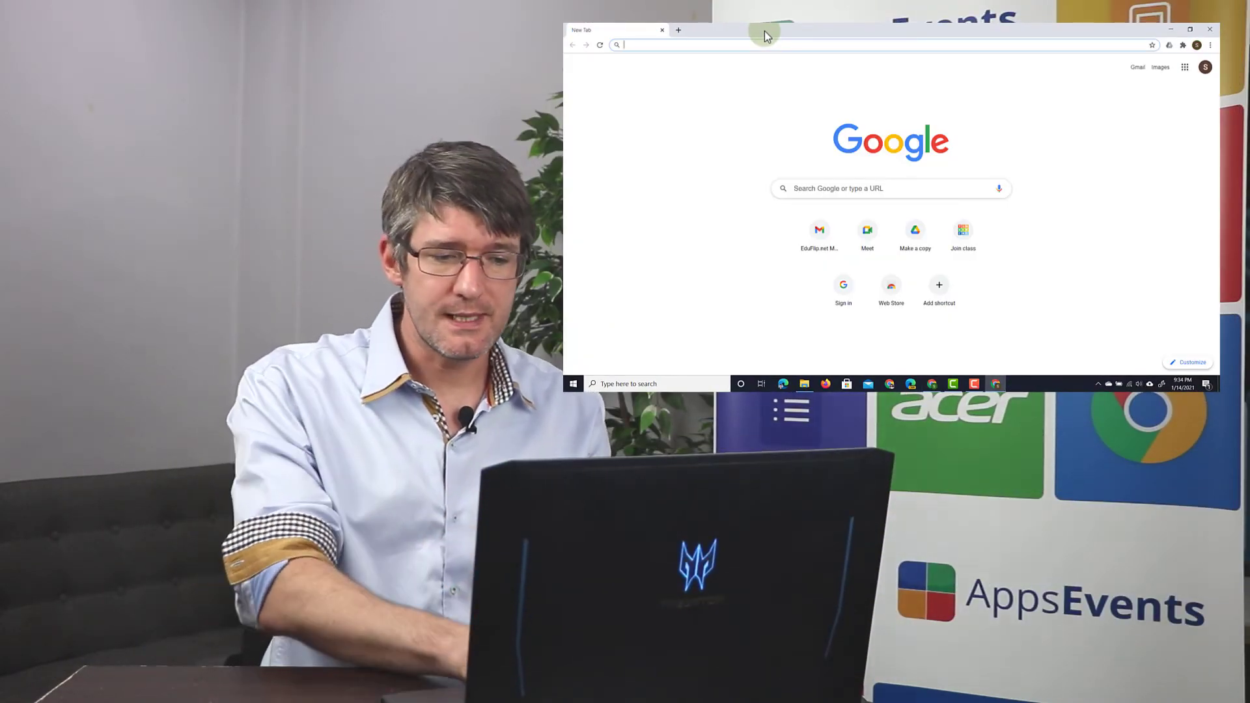
left_click(867, 230)
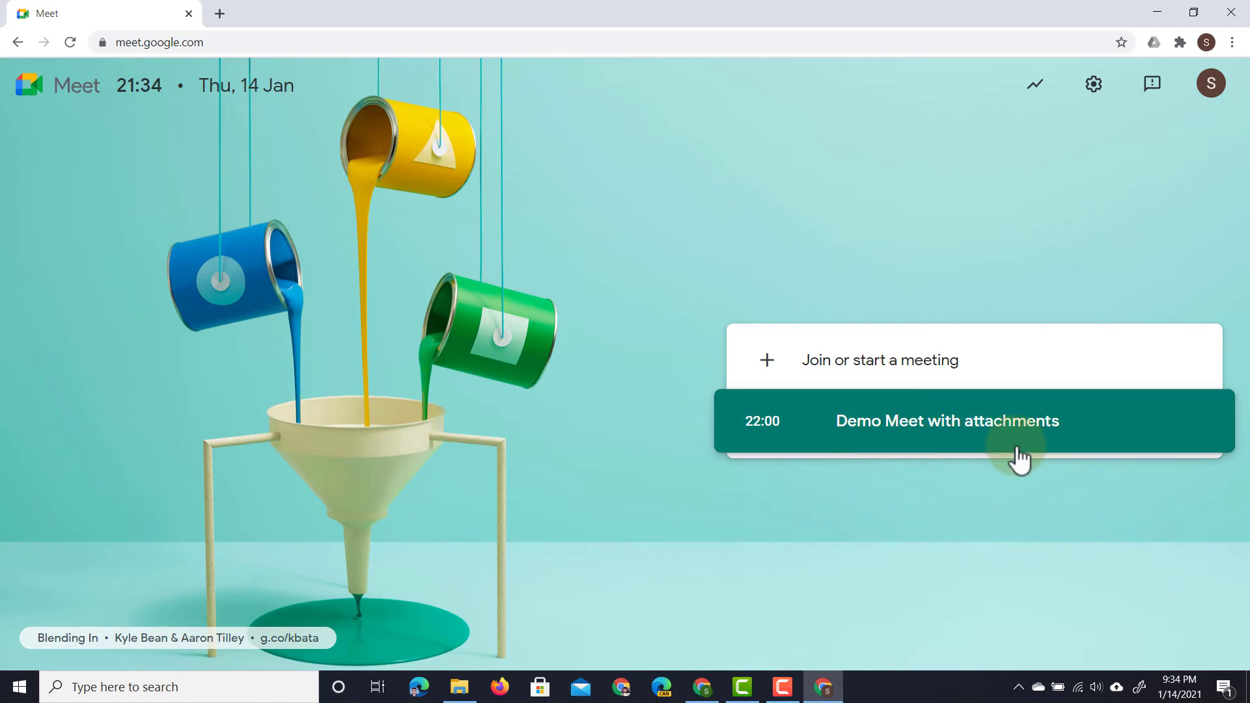
left_click(962, 431)
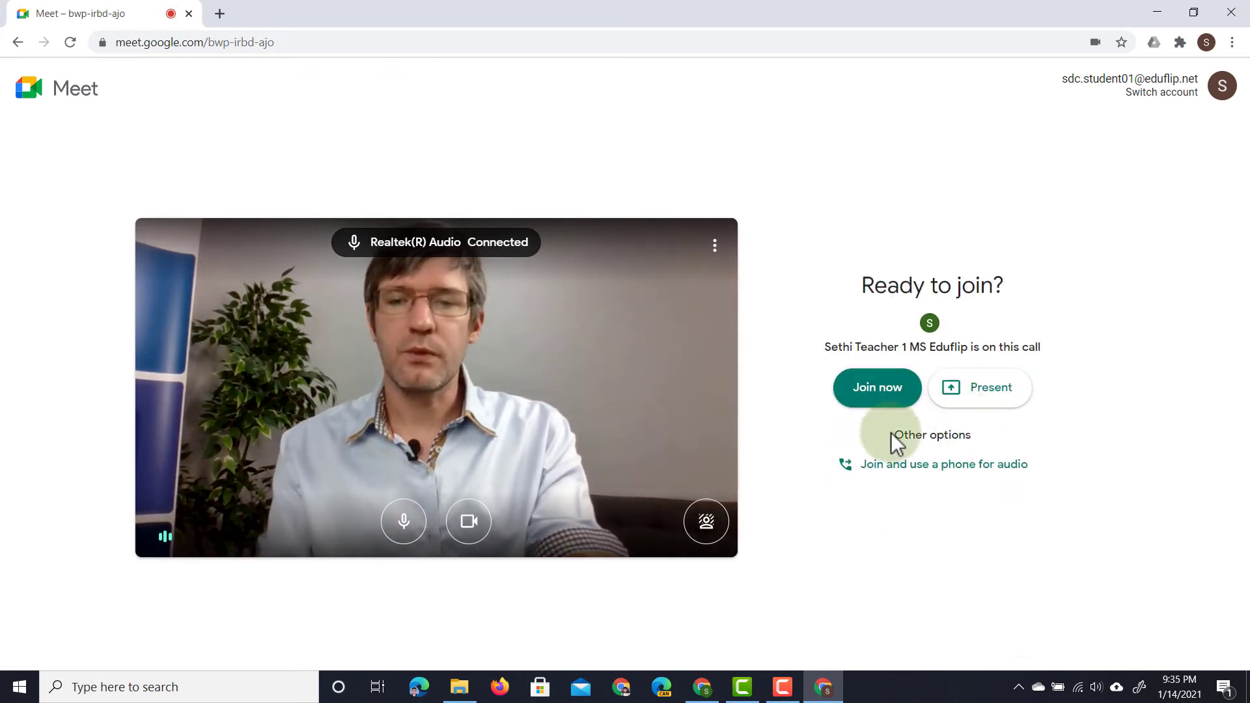
left_click(469, 521)
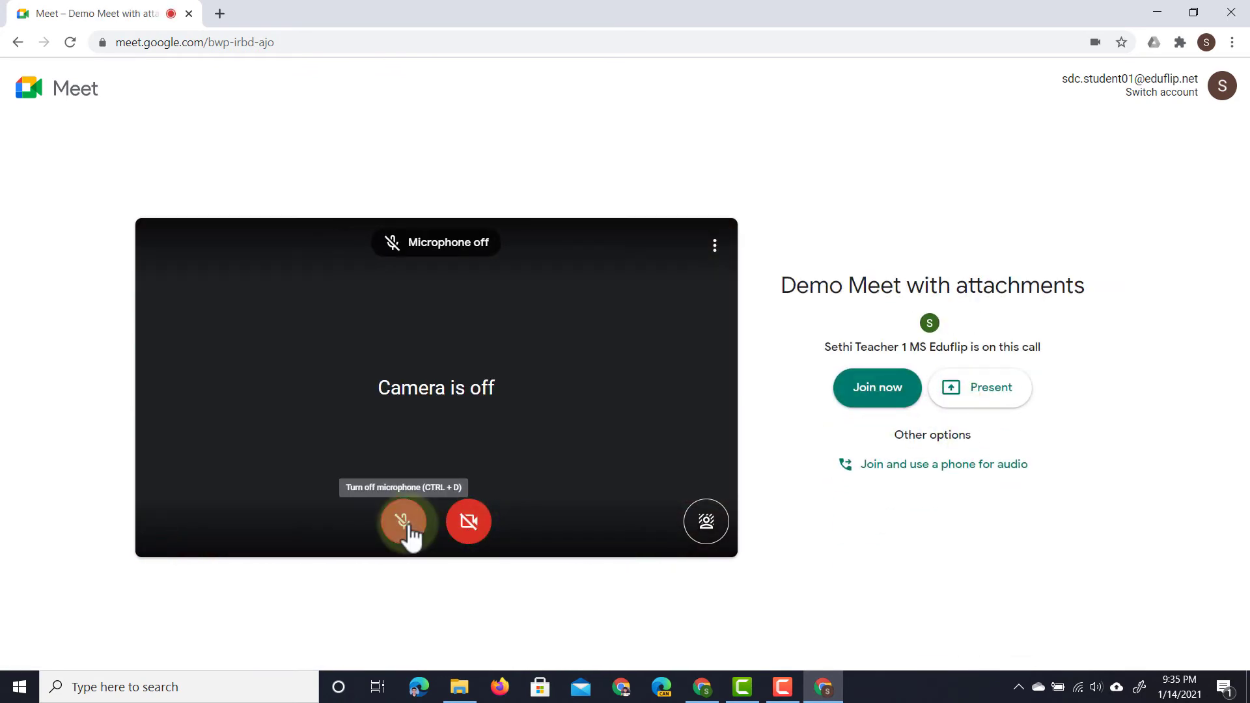
left_click(894, 391)
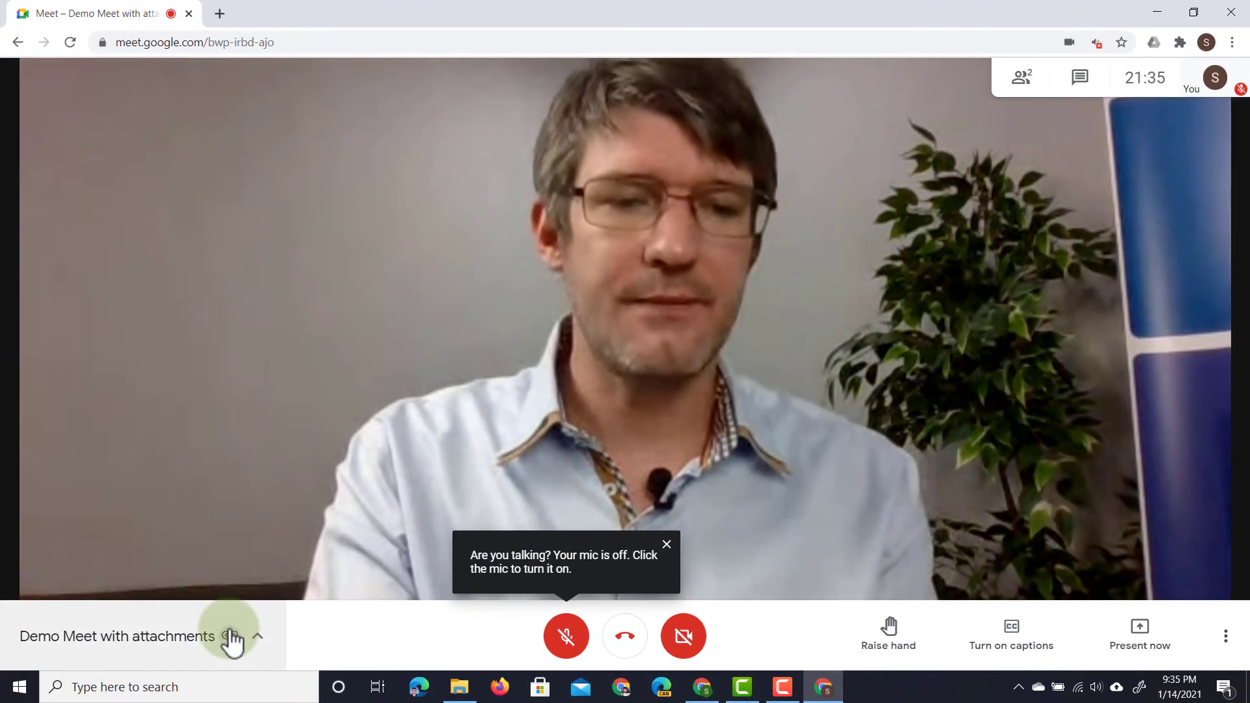
Step: Open the attached Lorem Ipsum doc from the meeting details' Attachments tab
left_click(232, 639)
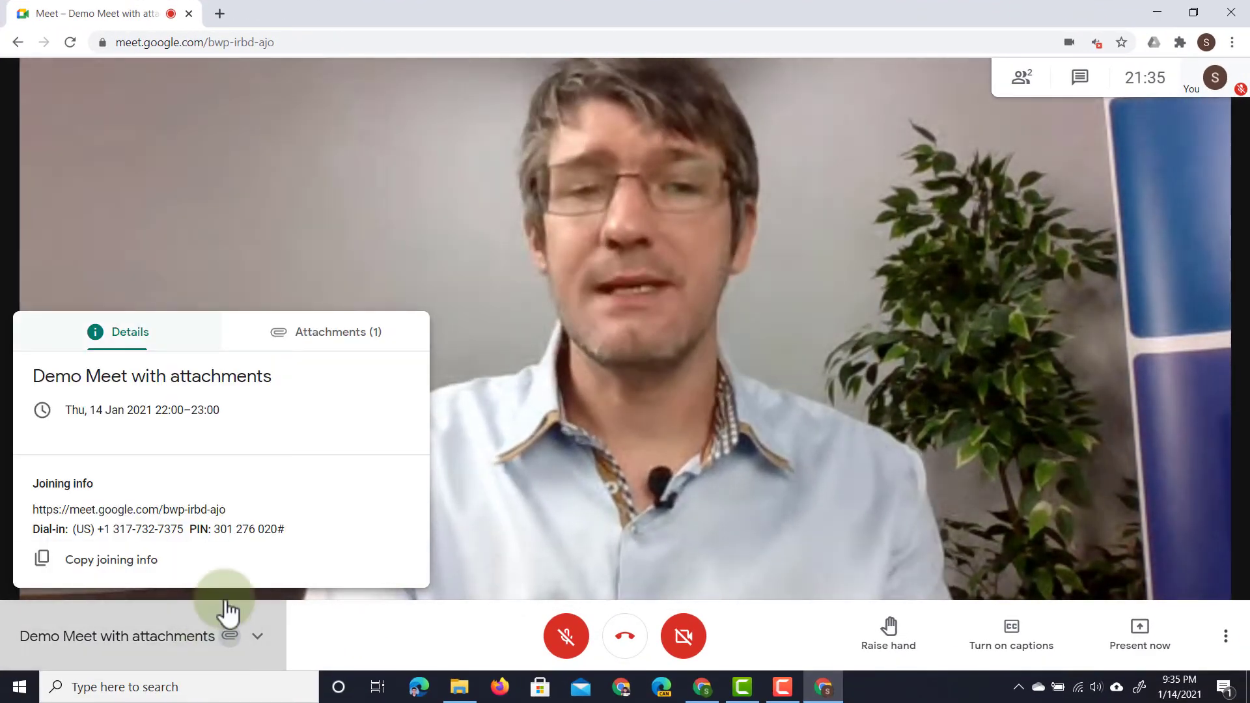
left_click(332, 343)
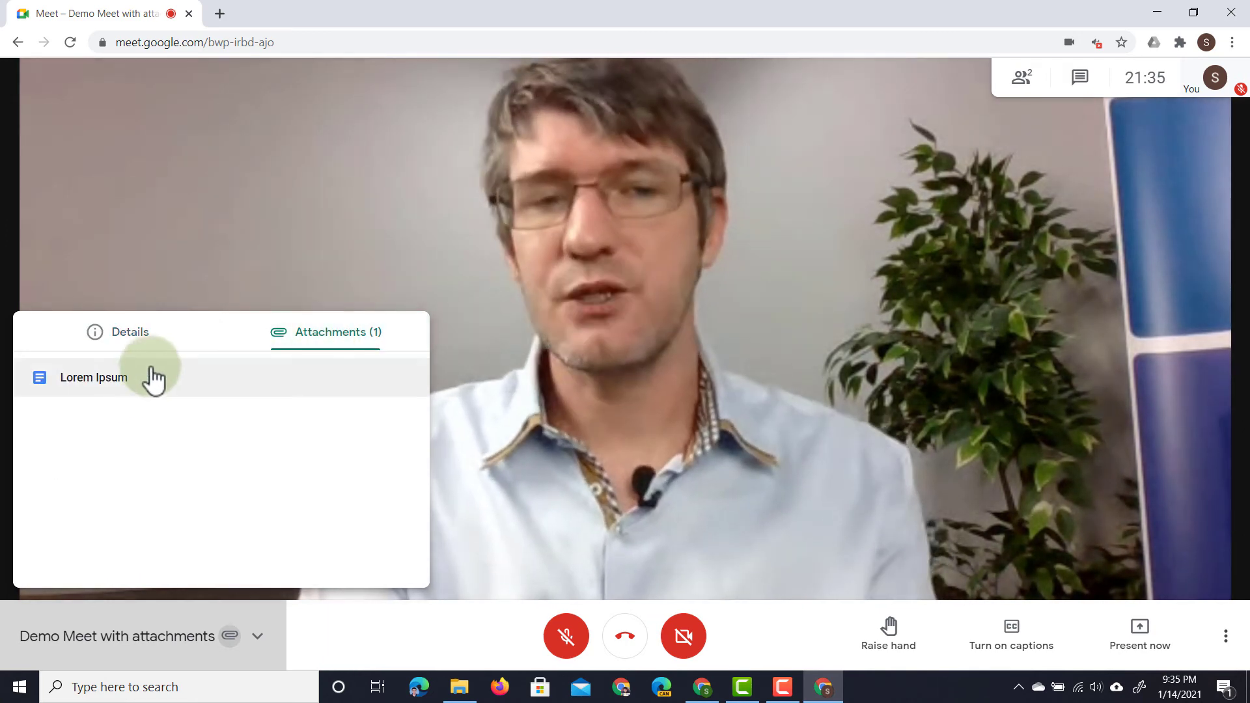
left_click(117, 384)
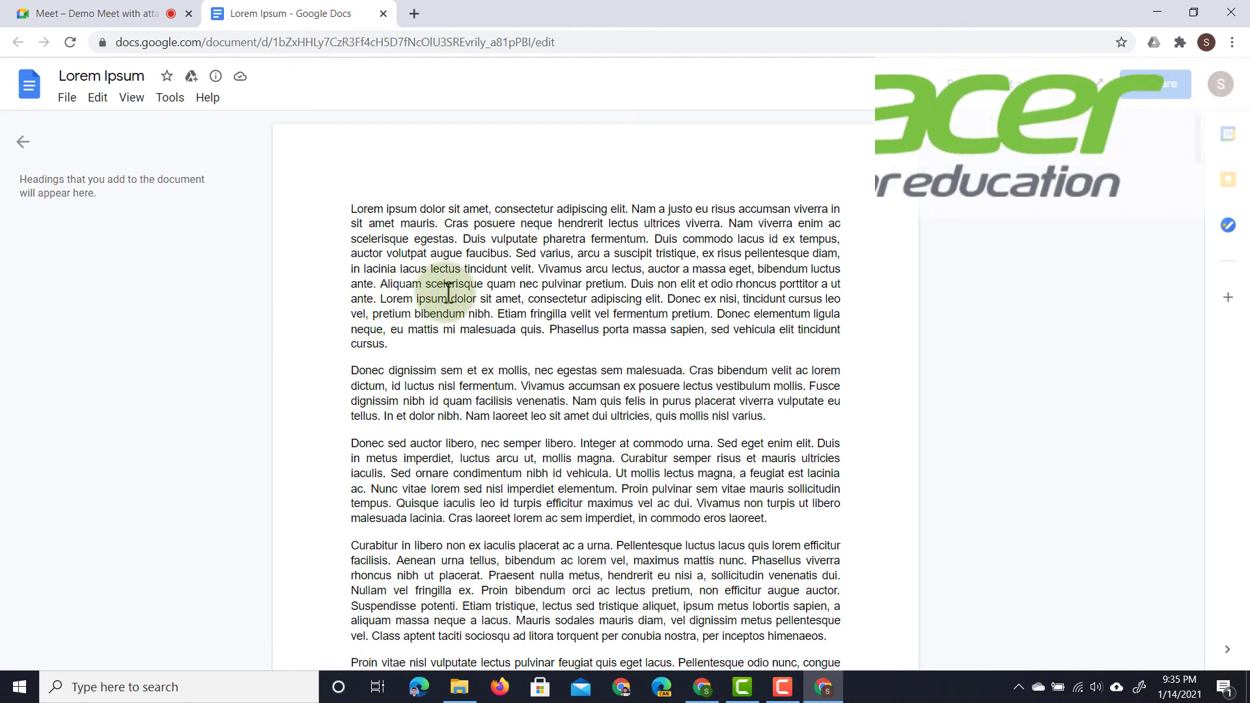
Step: Drag-select Lorem Ipsum text from the first paragraph's end into the second paragraph
left_click_drag(495, 302, 727, 317)
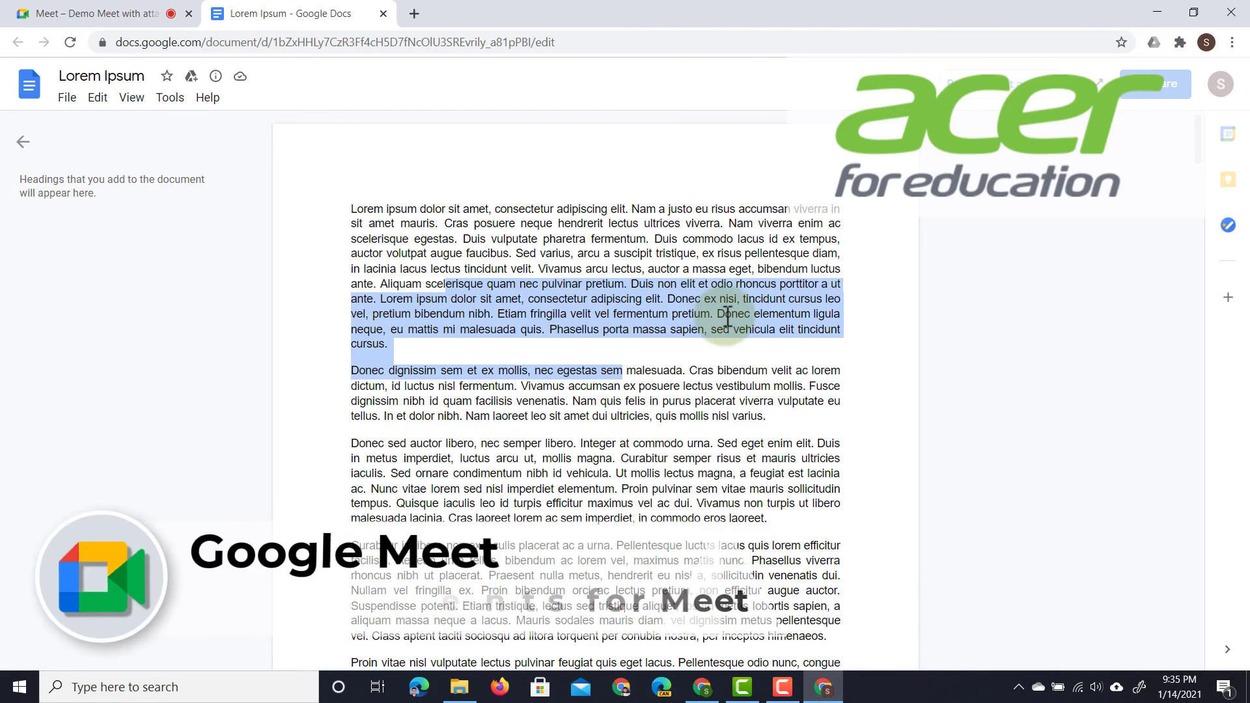